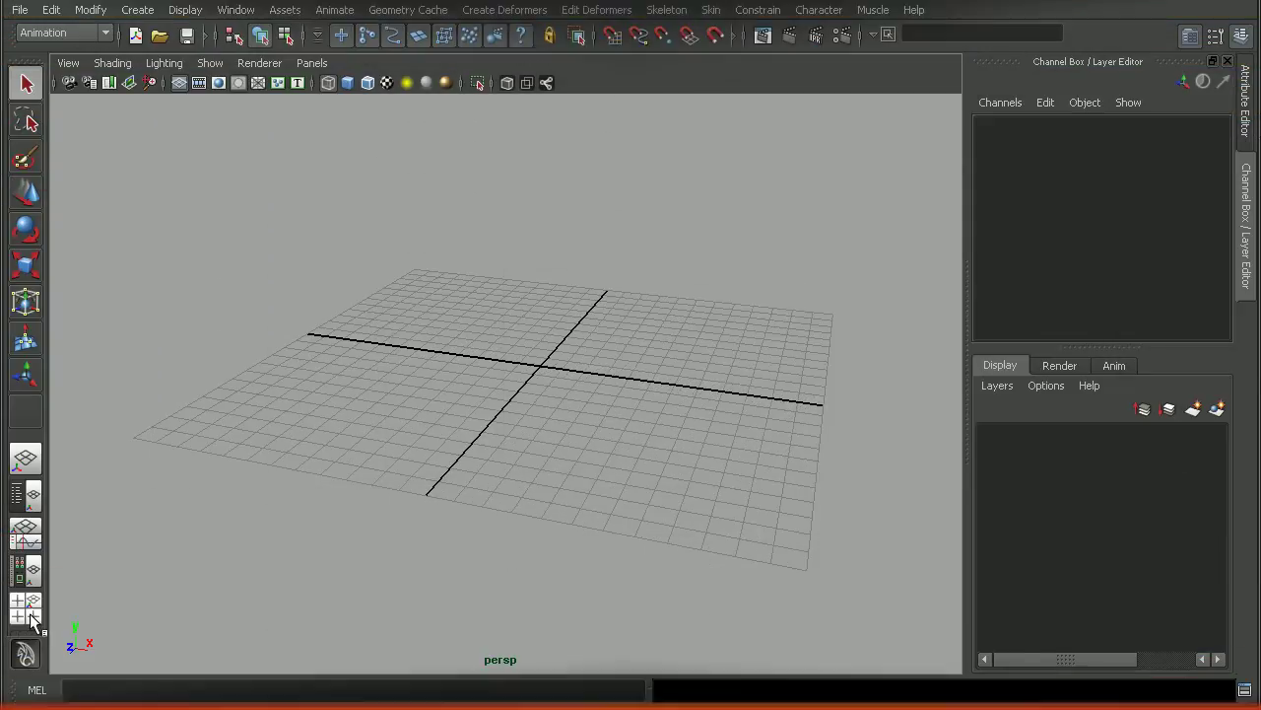
Switch from the single perspective view to the four-view layout and read the resulting feedback line
click(30, 612)
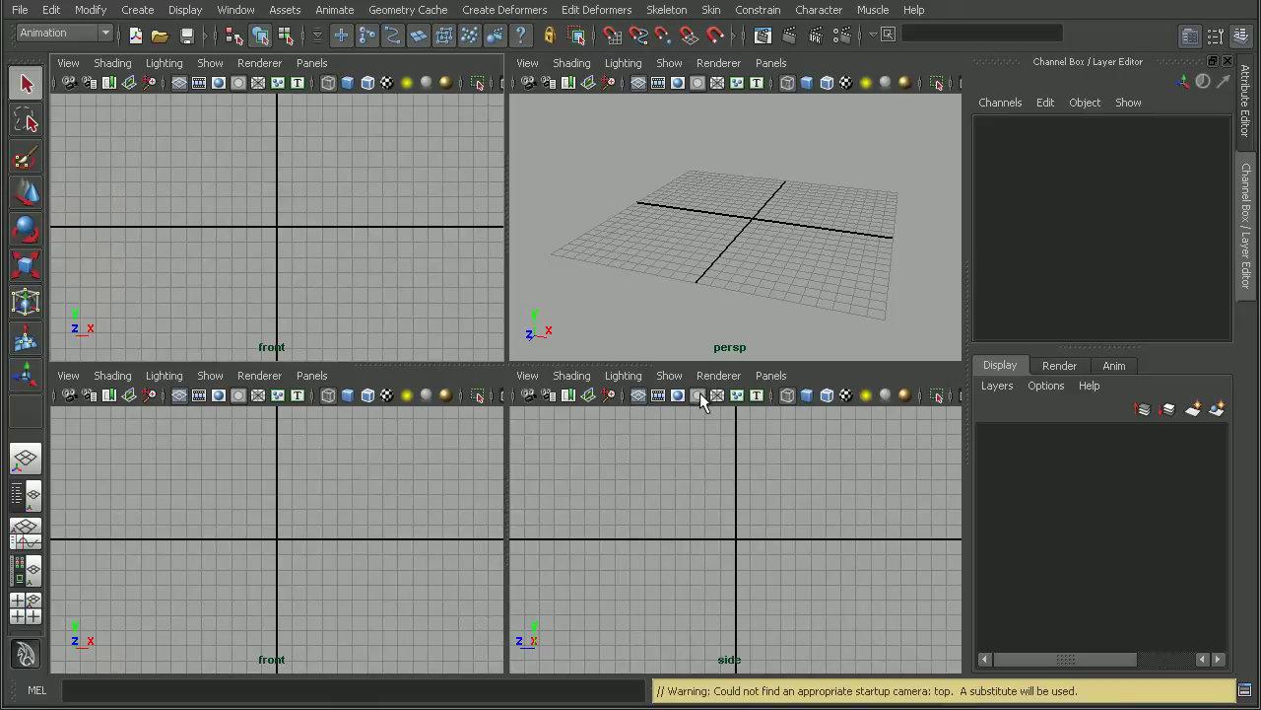
drag(1092, 691, 638, 696)
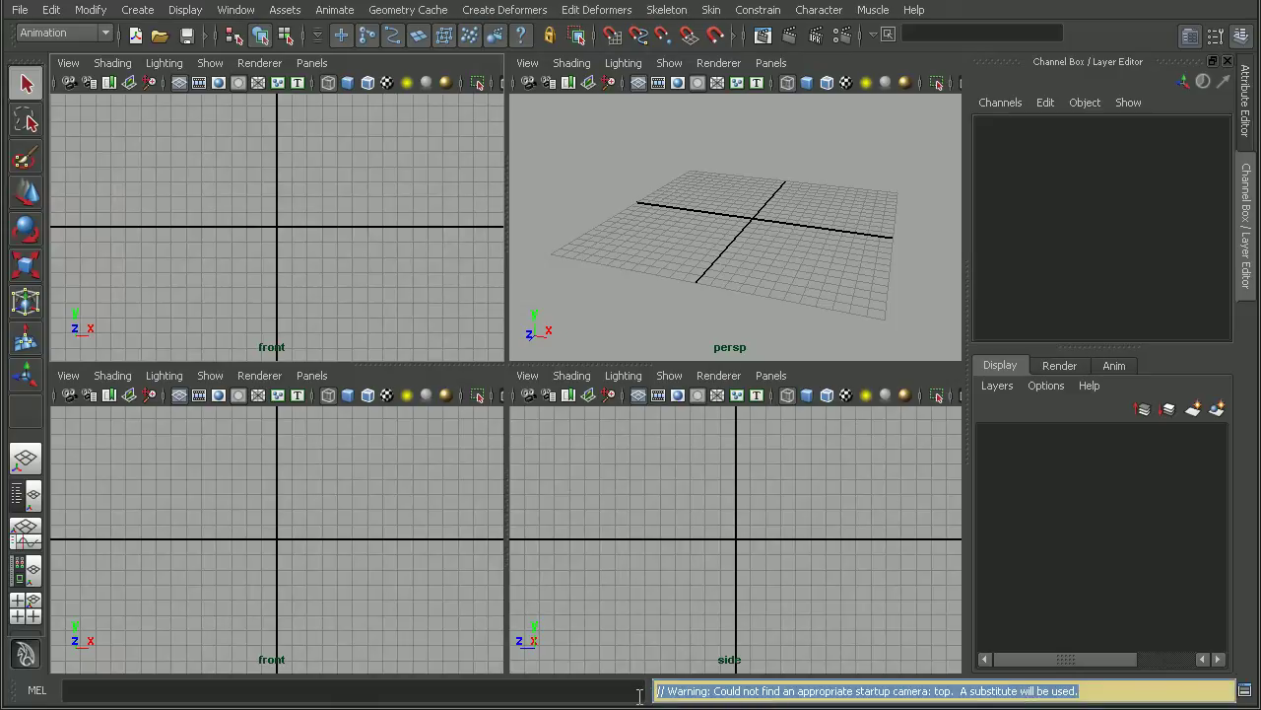
click(1025, 695)
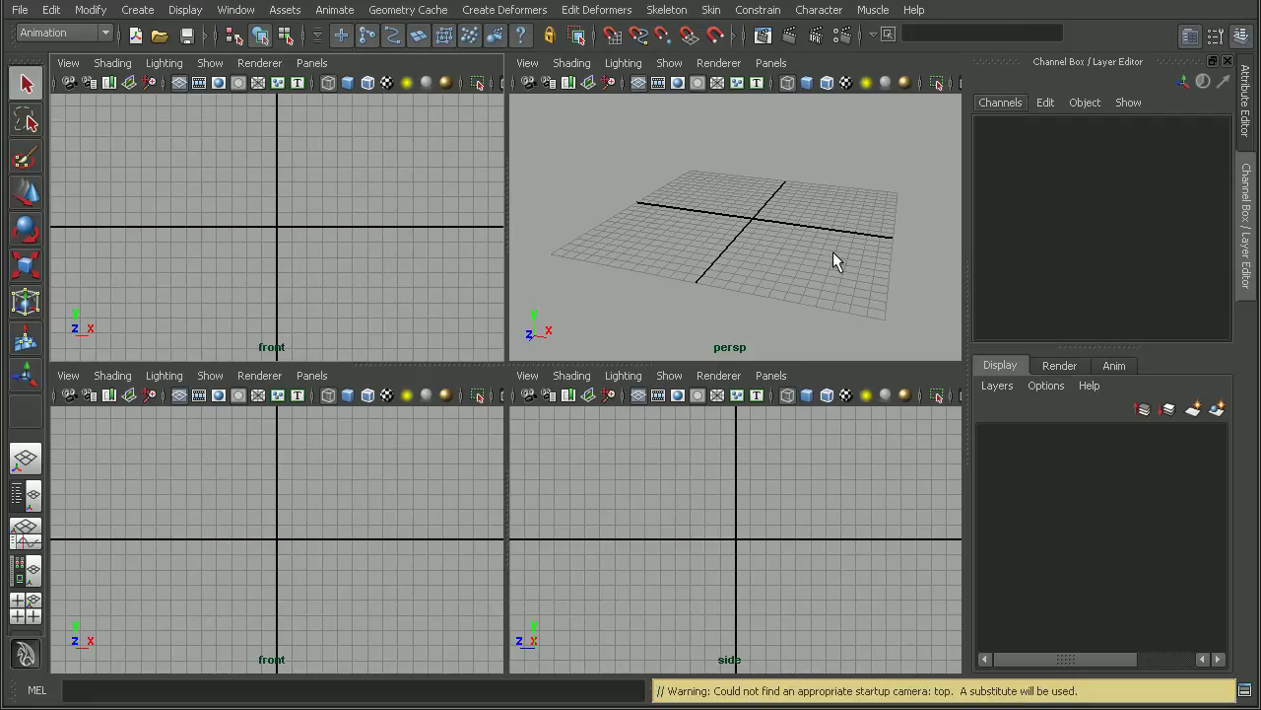
Show a widened Outliner beside the perspective view and look through the persp, top, front and side cameras
click(25, 494)
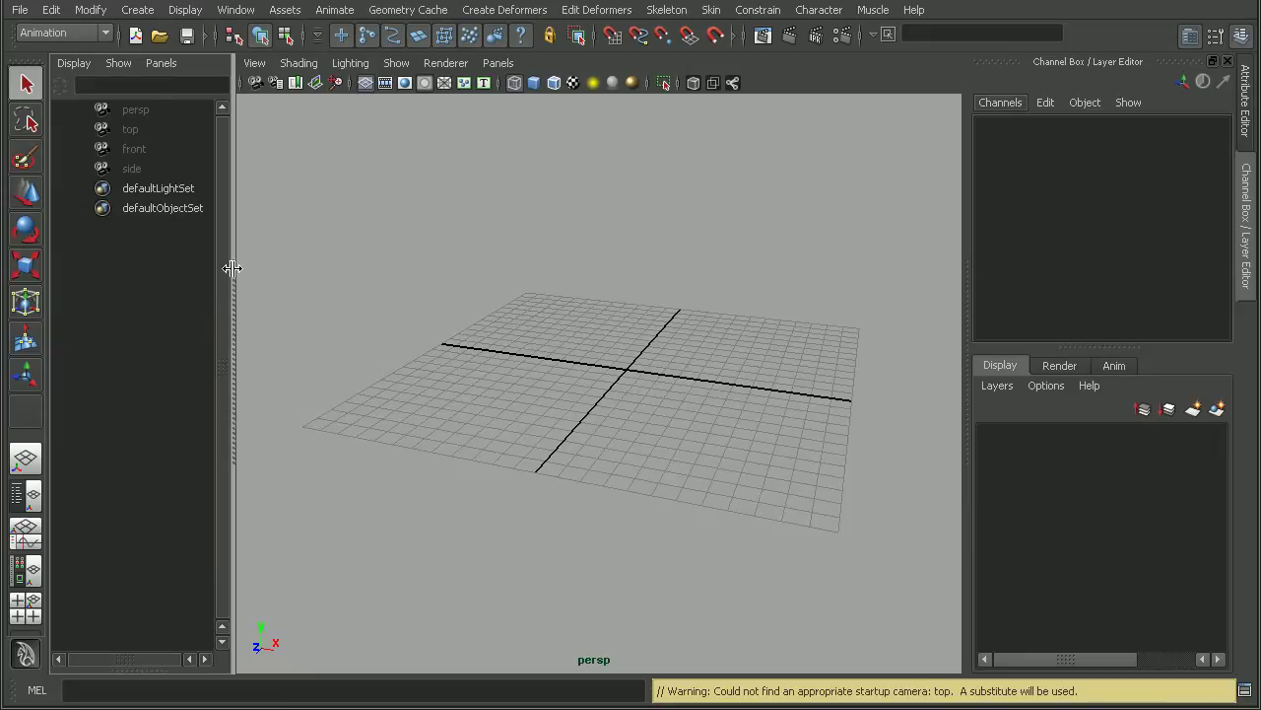
drag(233, 268, 321, 268)
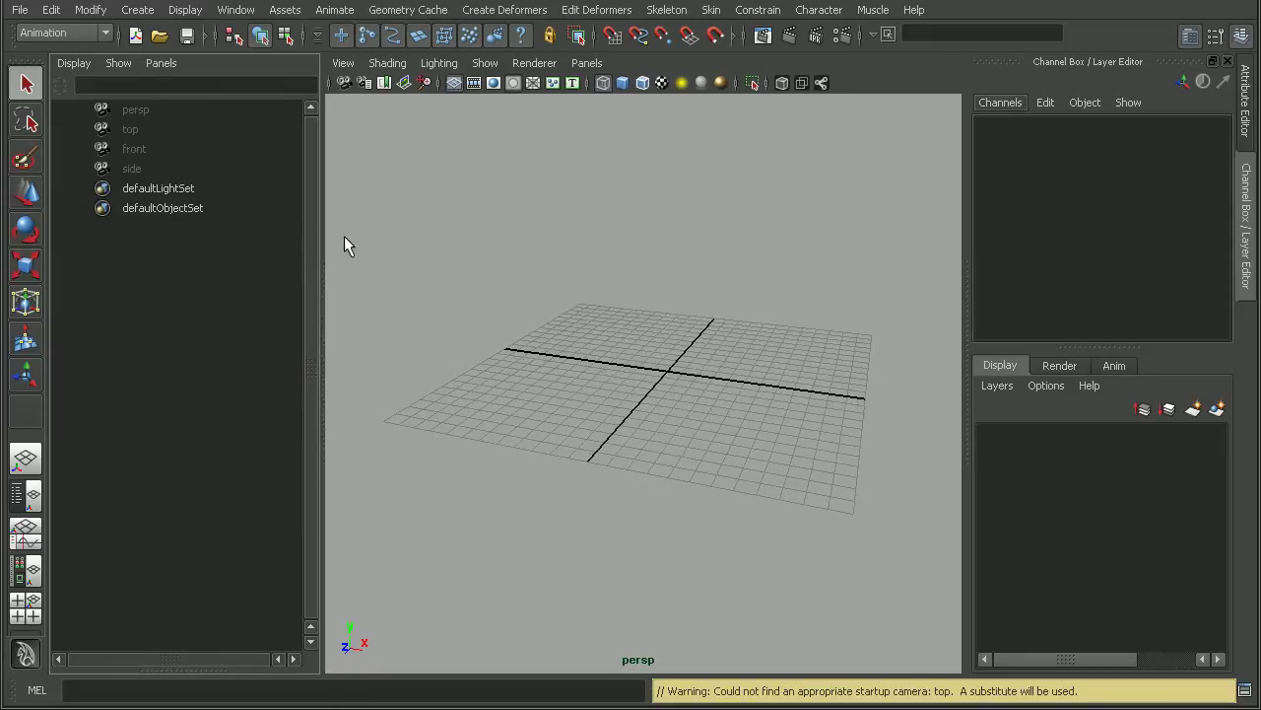
click(138, 109)
click(138, 135)
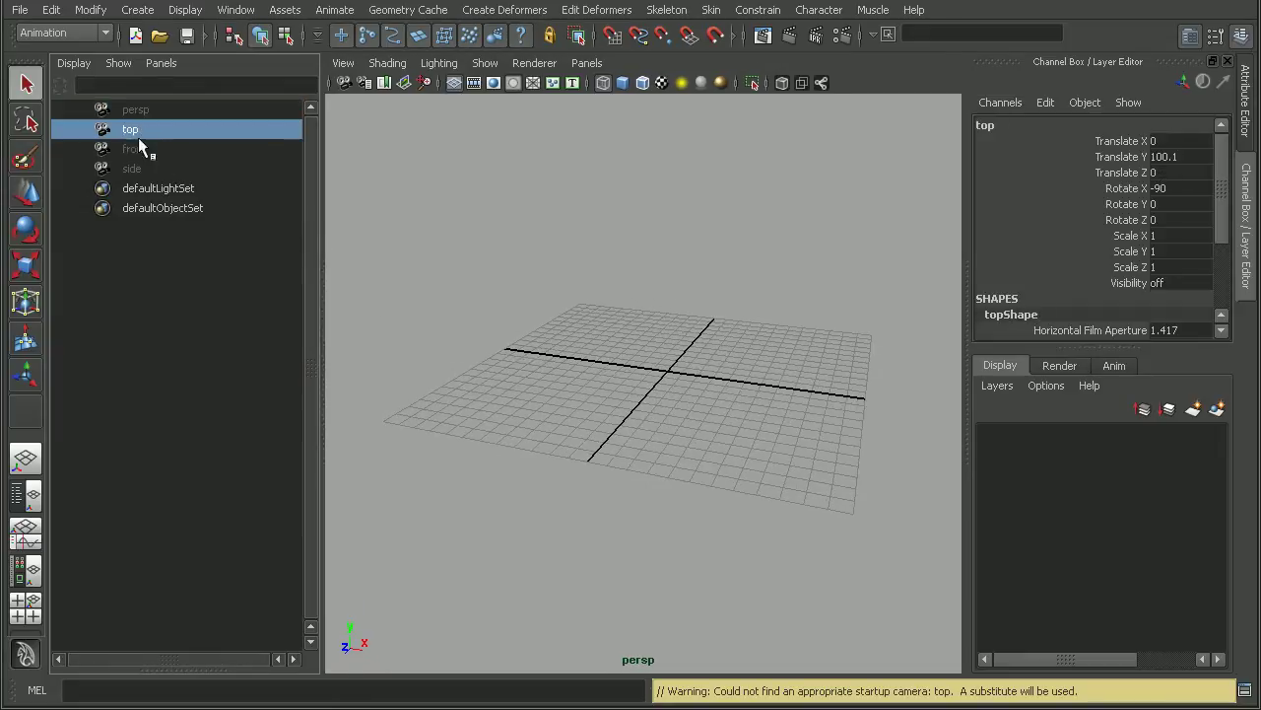
click(138, 149)
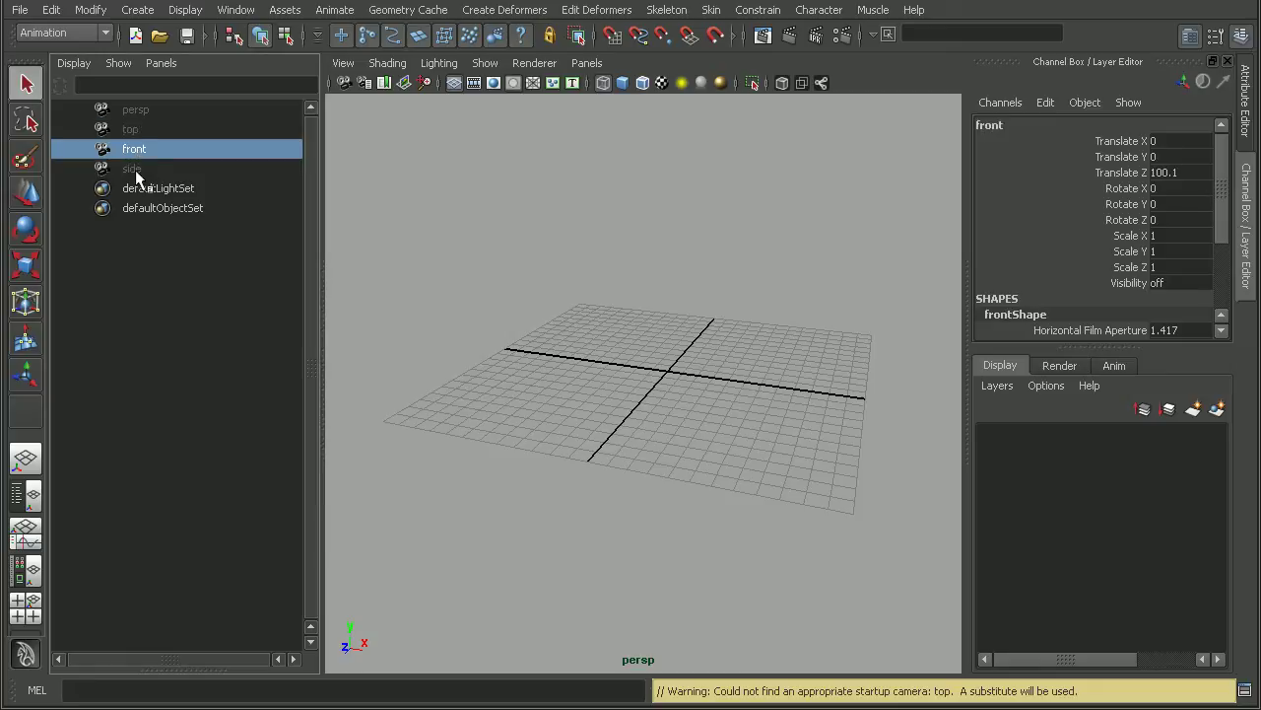
click(135, 170)
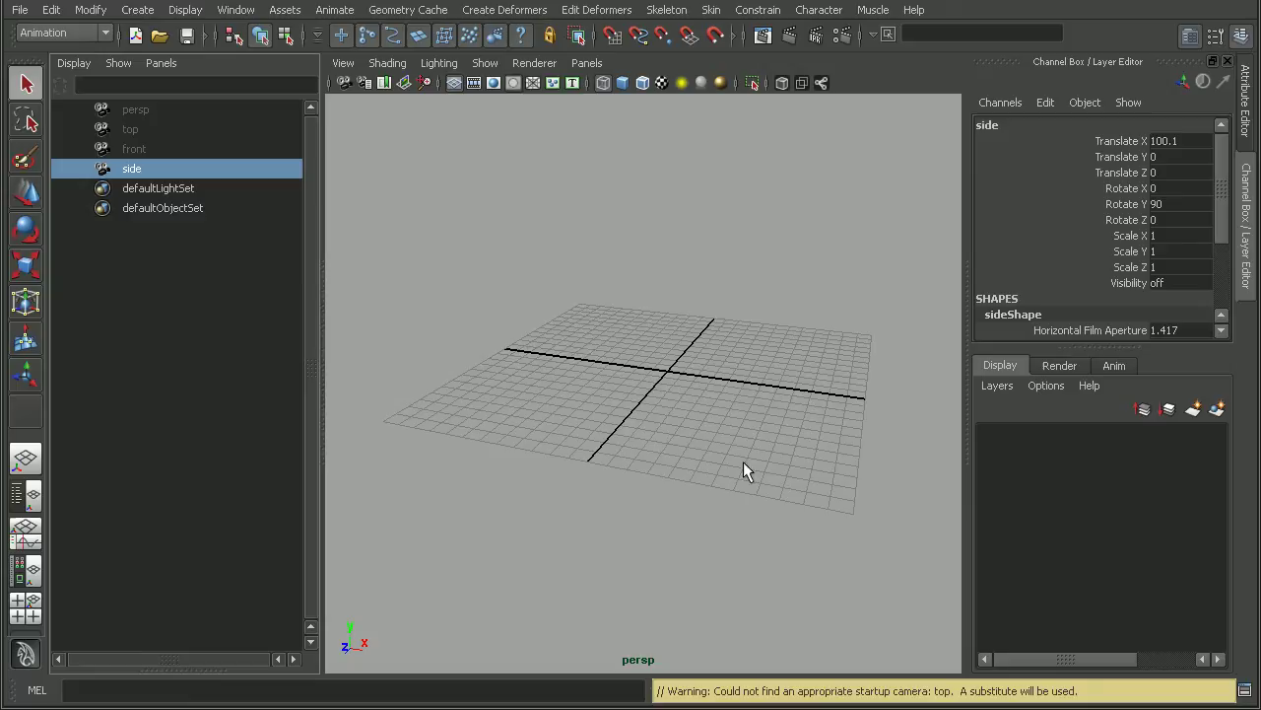
Compare the channel values of the top, front and side cameras and reread the startup camera warning
click(163, 127)
click(162, 146)
click(159, 167)
click(164, 132)
click(165, 147)
click(165, 165)
click(162, 132)
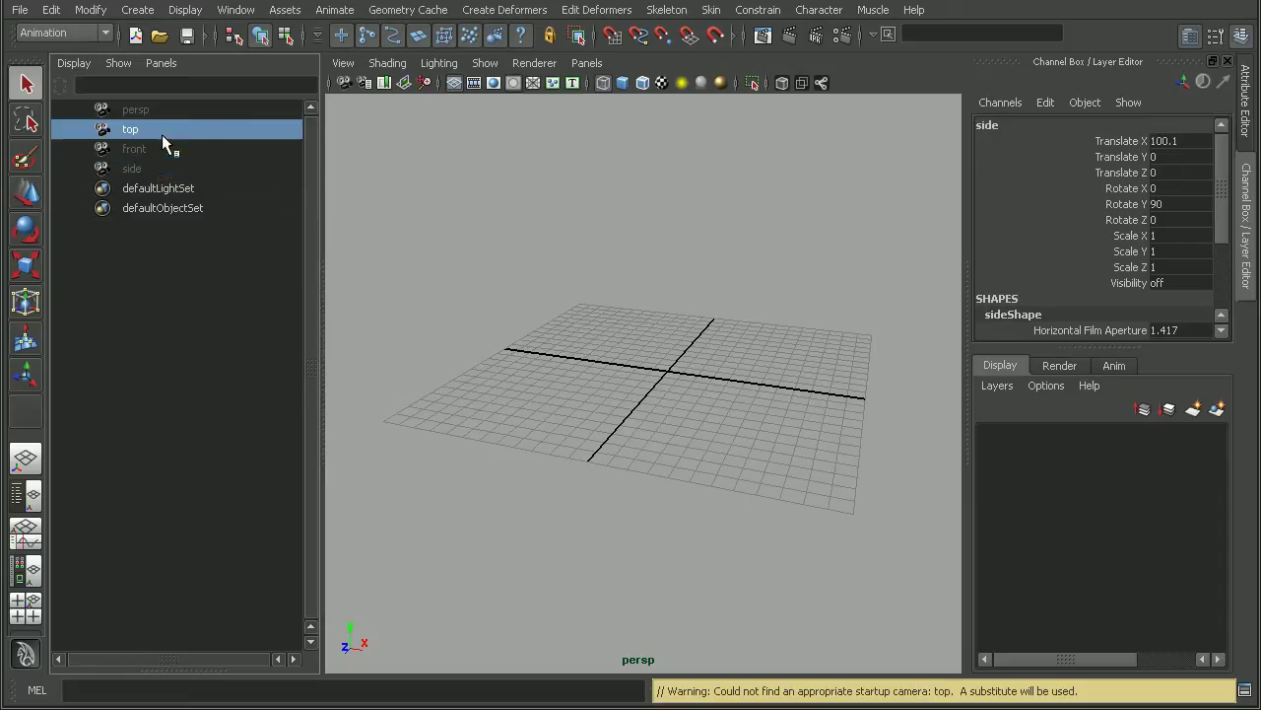
click(162, 149)
click(164, 169)
click(171, 132)
click(172, 147)
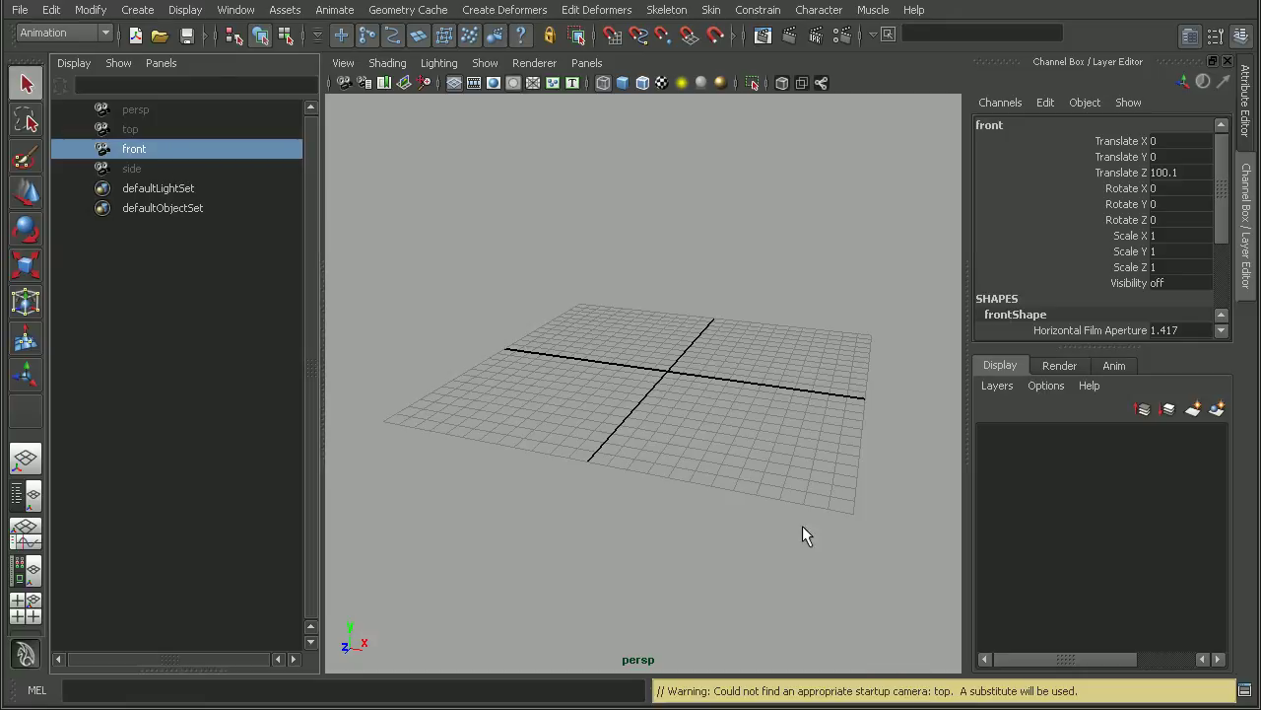
double_click(944, 690)
Enable Orthographic in the Orthographic Views attributes of the top camera's shape node
click(154, 132)
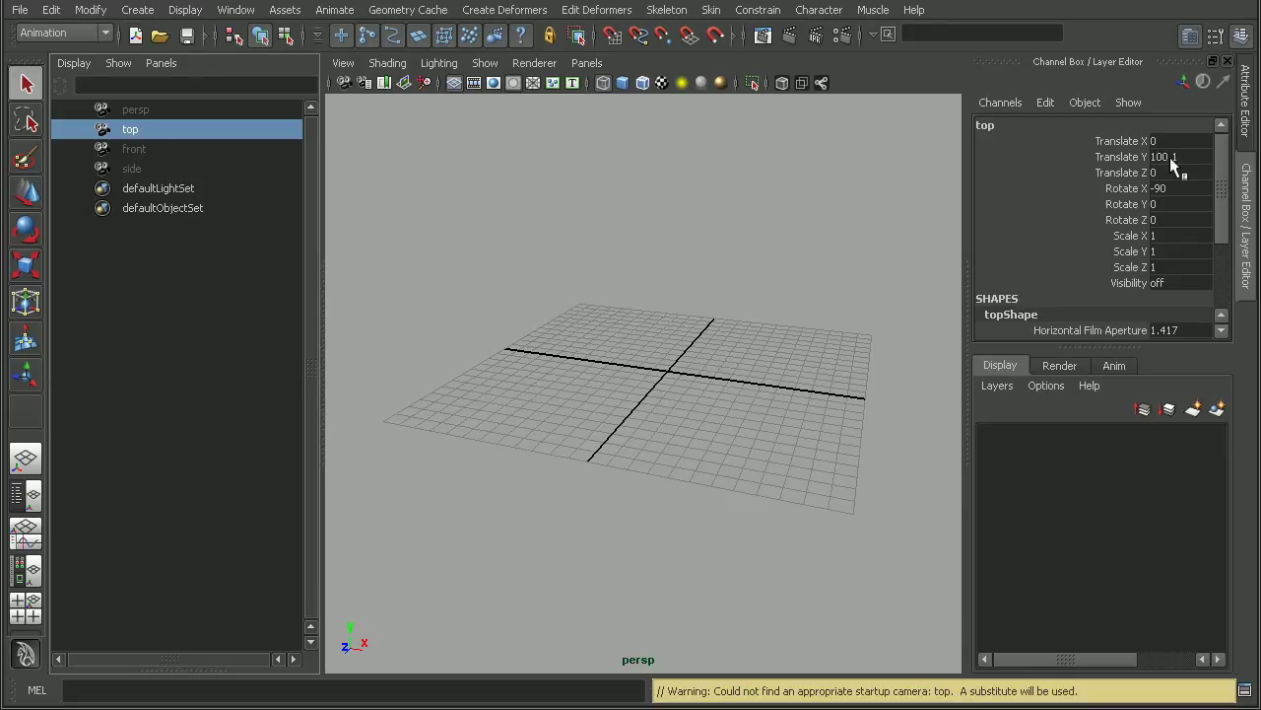
click(1247, 126)
mouse_move(1214, 451)
mouse_down()
mouse_move(1219, 394)
mouse_move(1227, 474)
mouse_up()
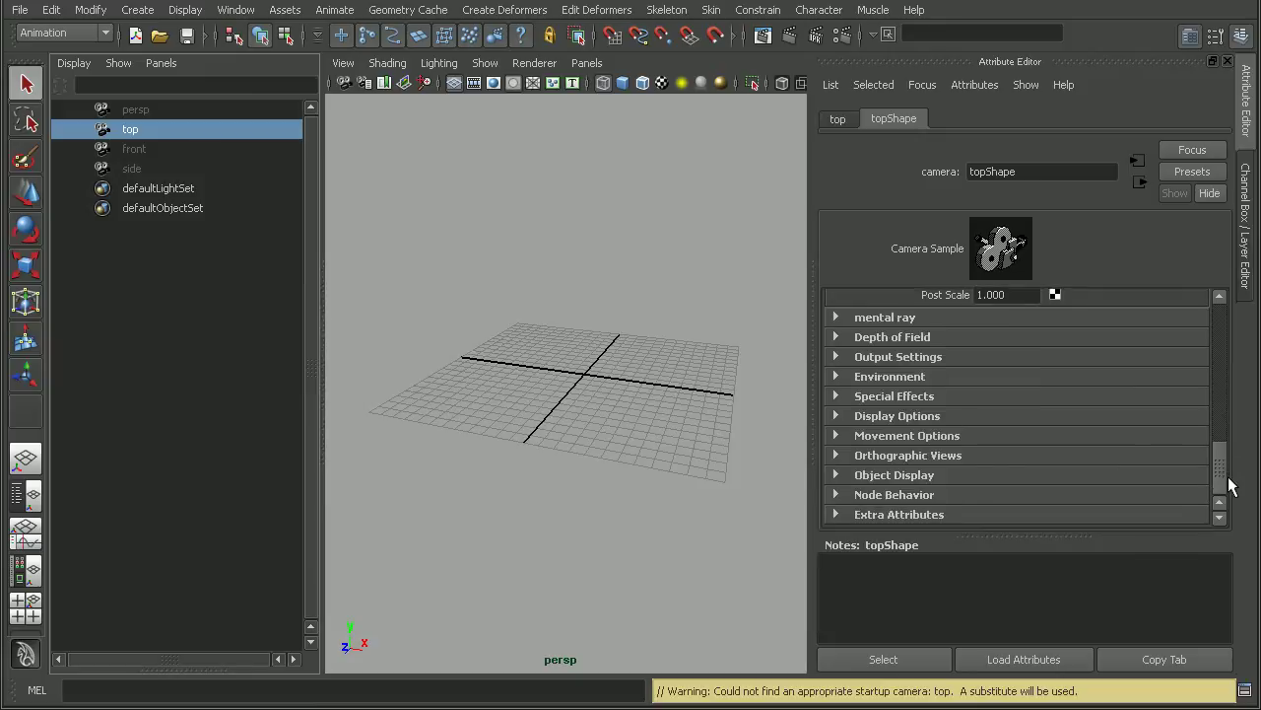
click(916, 454)
drag(1219, 451, 1222, 470)
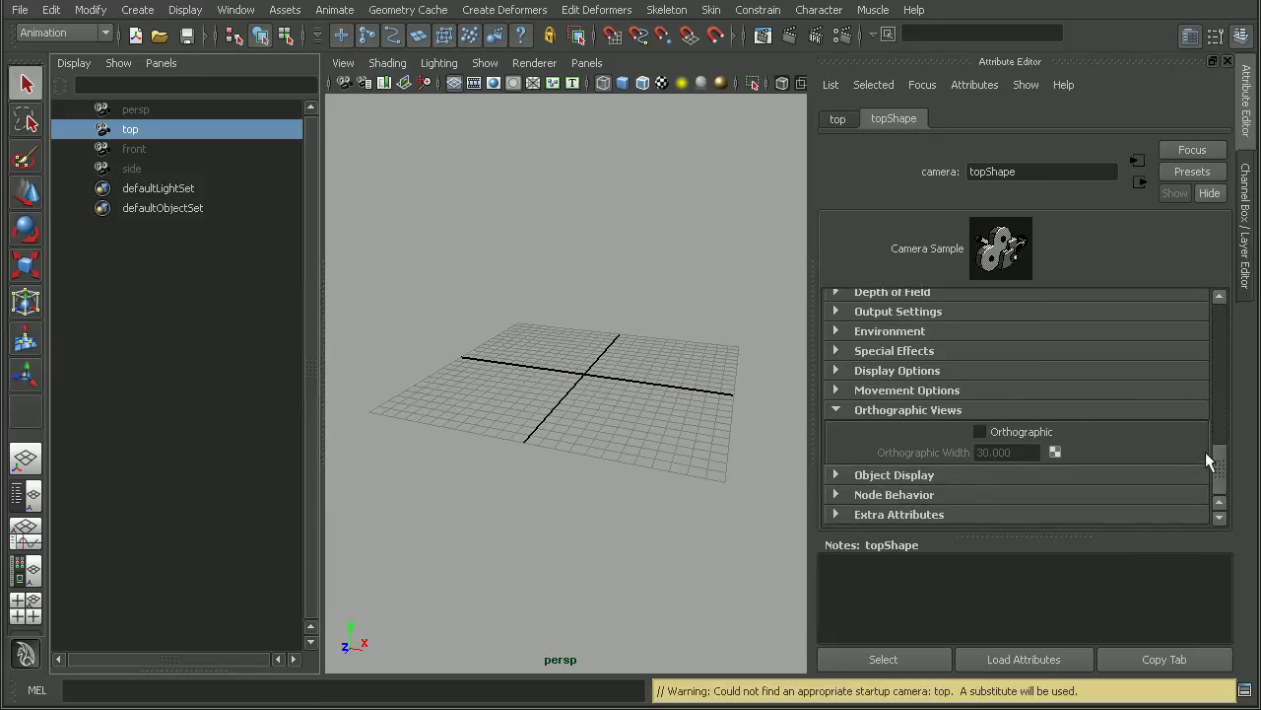
click(1025, 431)
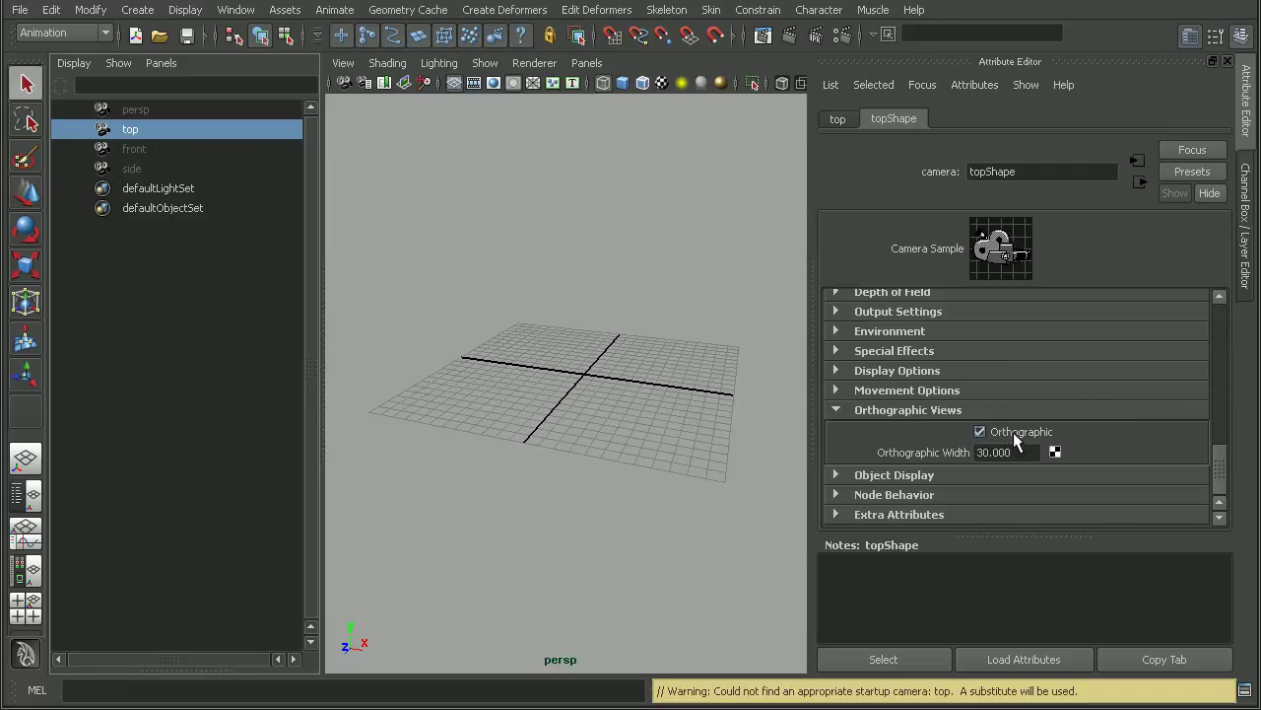
click(1019, 432)
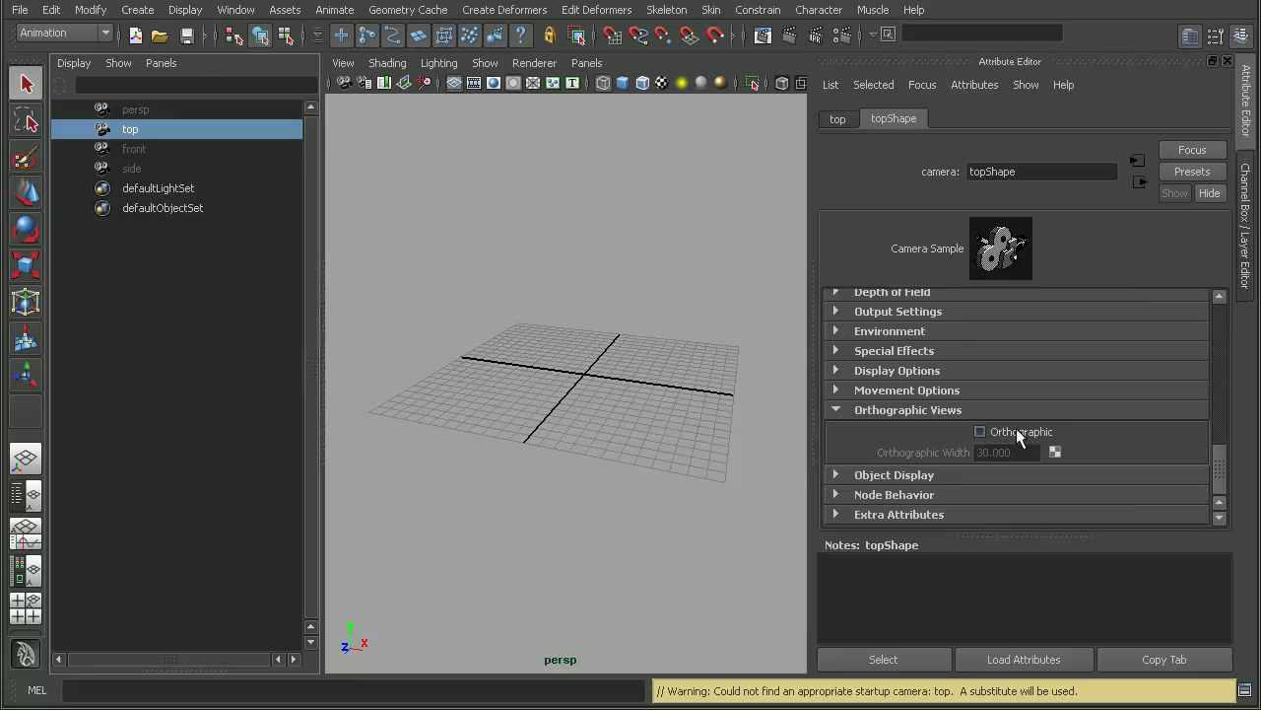
click(1017, 429)
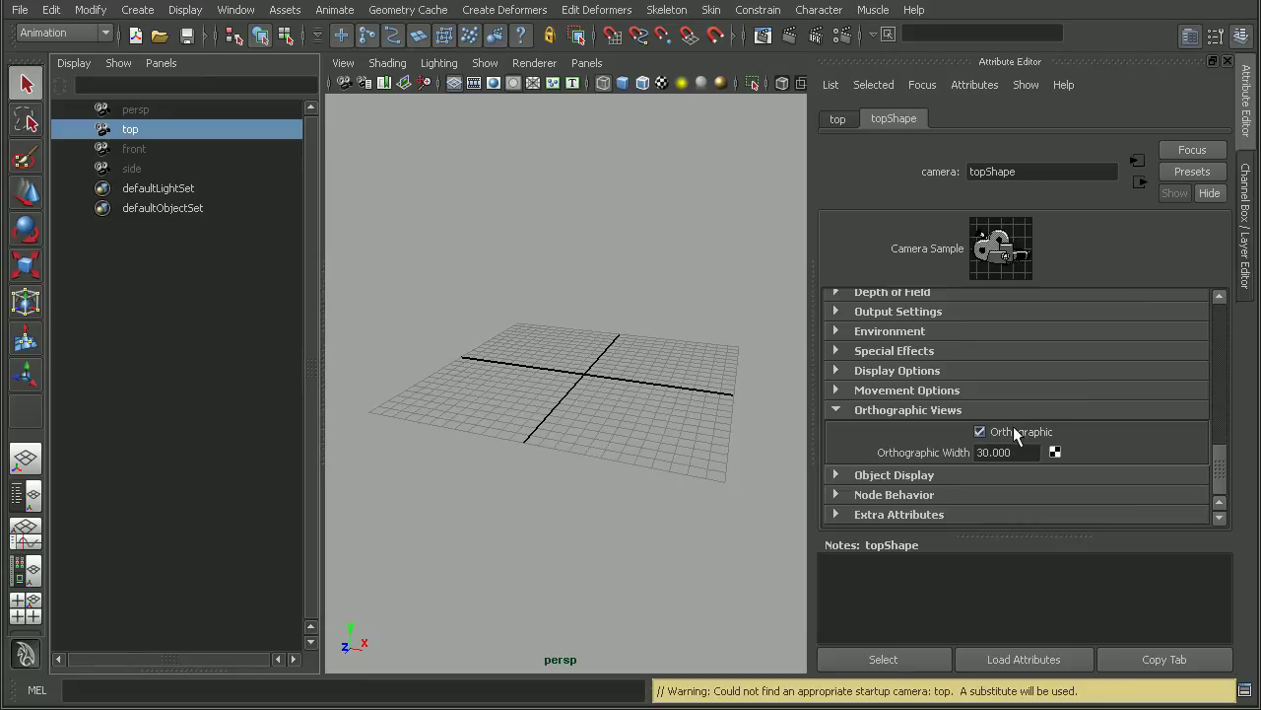
Load the four-view layout, then alternate with the maximized perspective view to check the top view
click(27, 608)
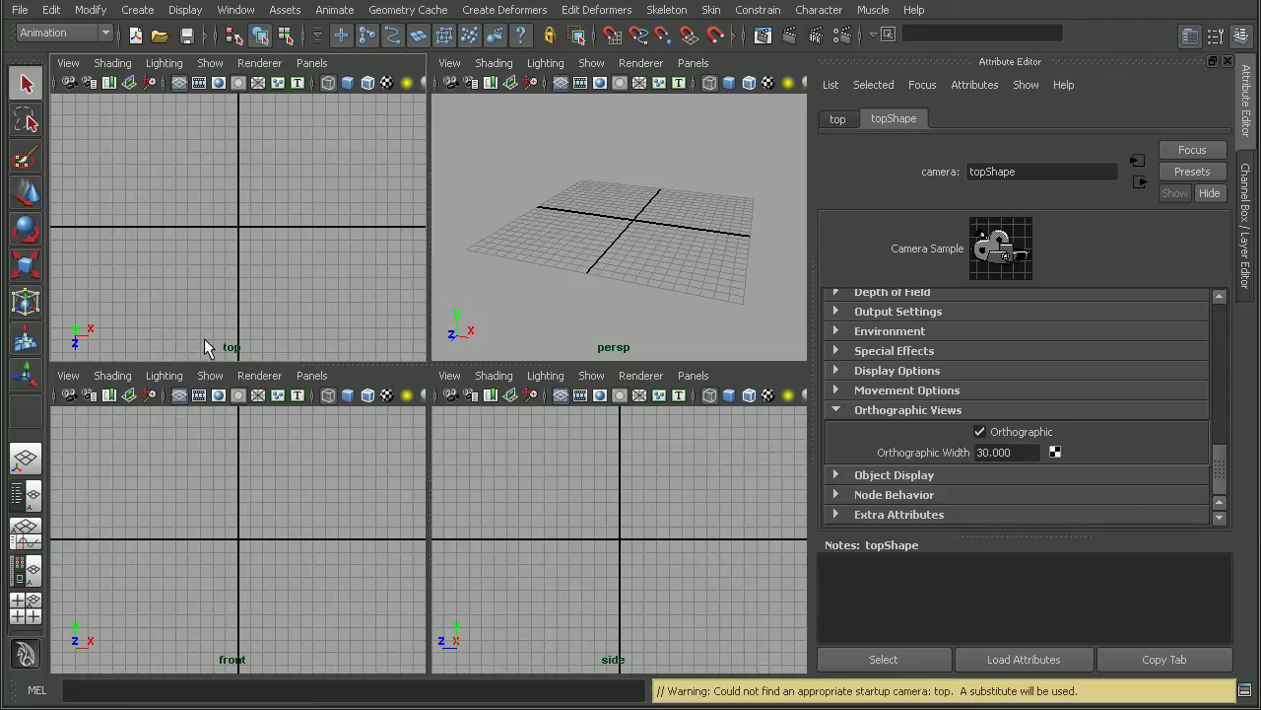
click(597, 300)
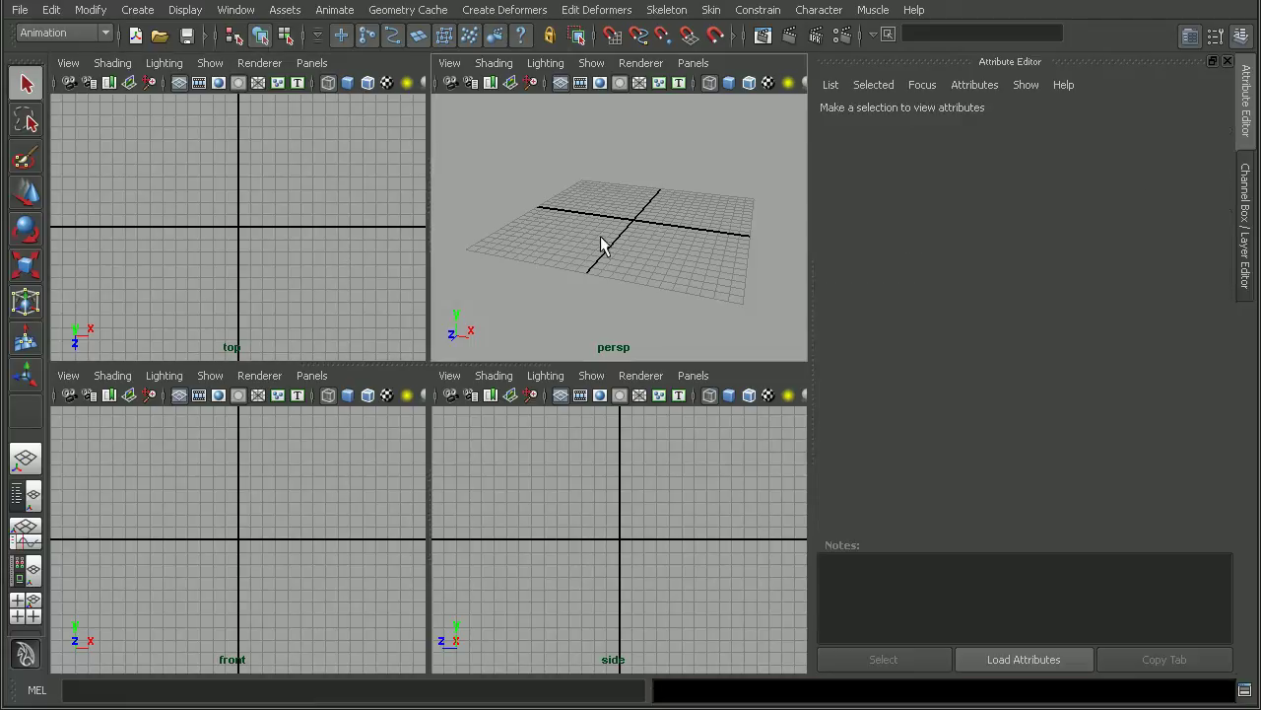
key(space)
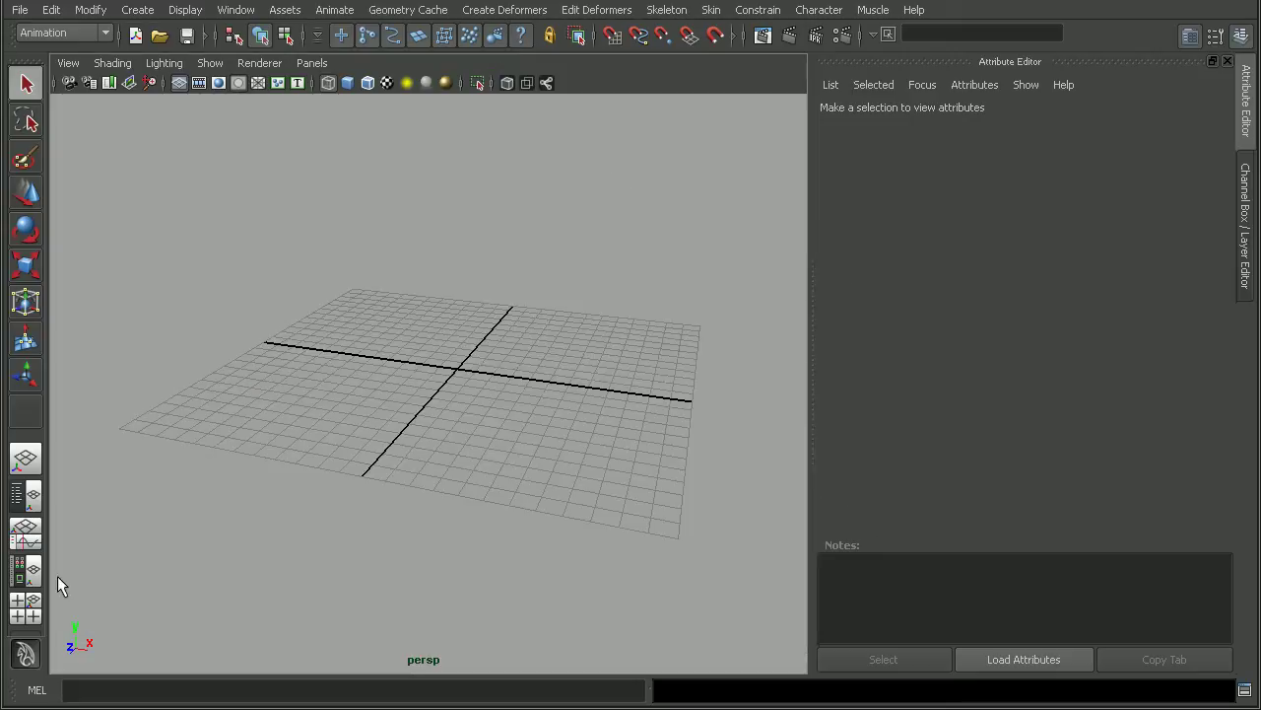
click(33, 611)
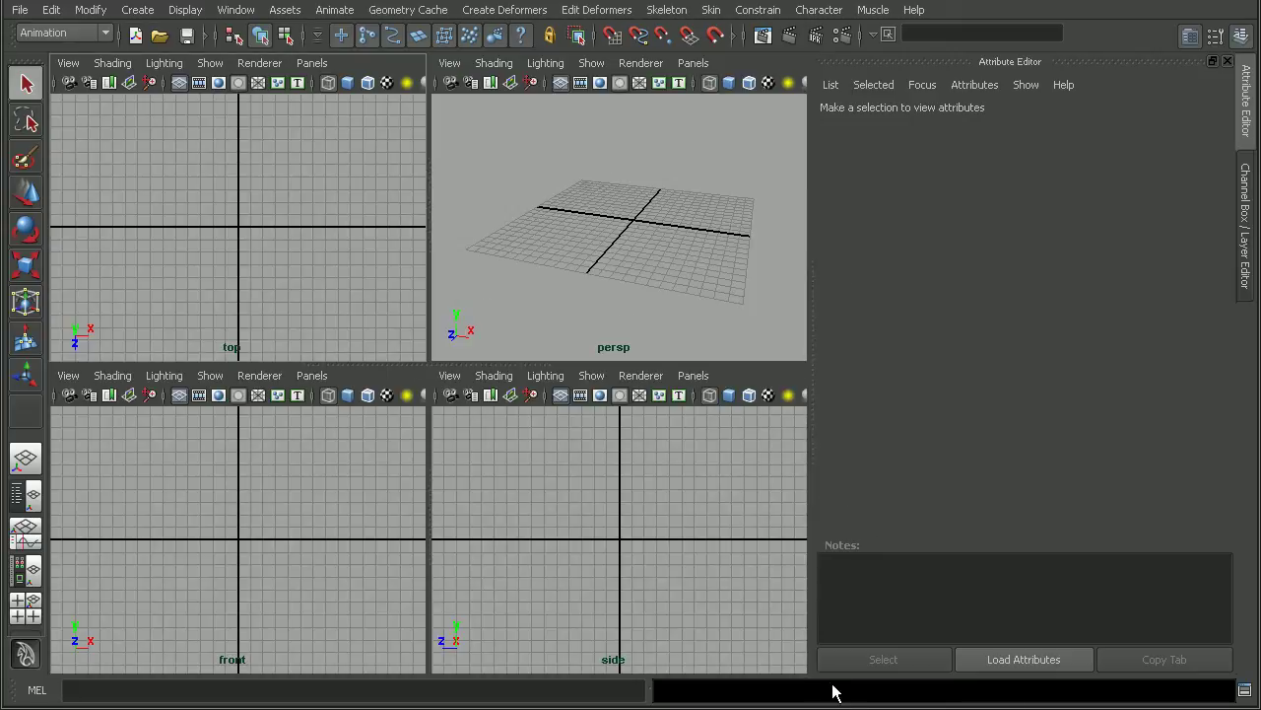
key(space)
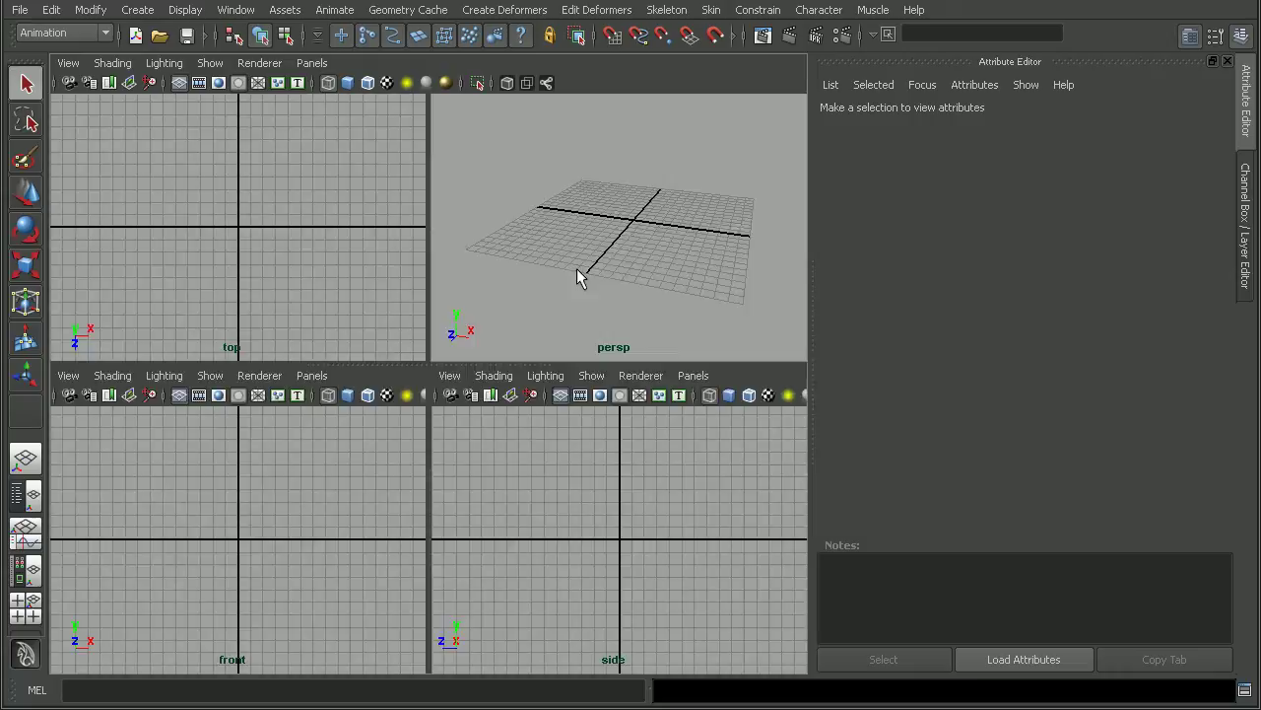
click(26, 608)
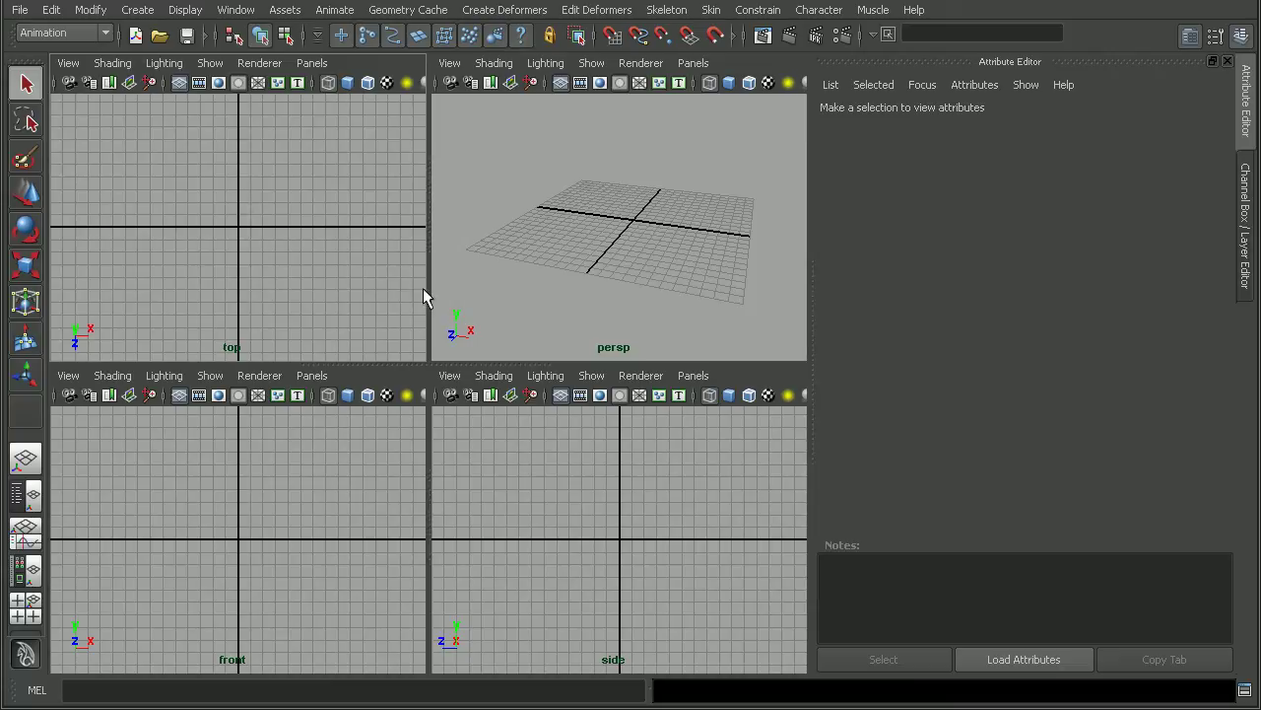
Disable Orthographic on the top camera, maximize the perspective view and reload the four-view layout
click(70, 83)
click(980, 459)
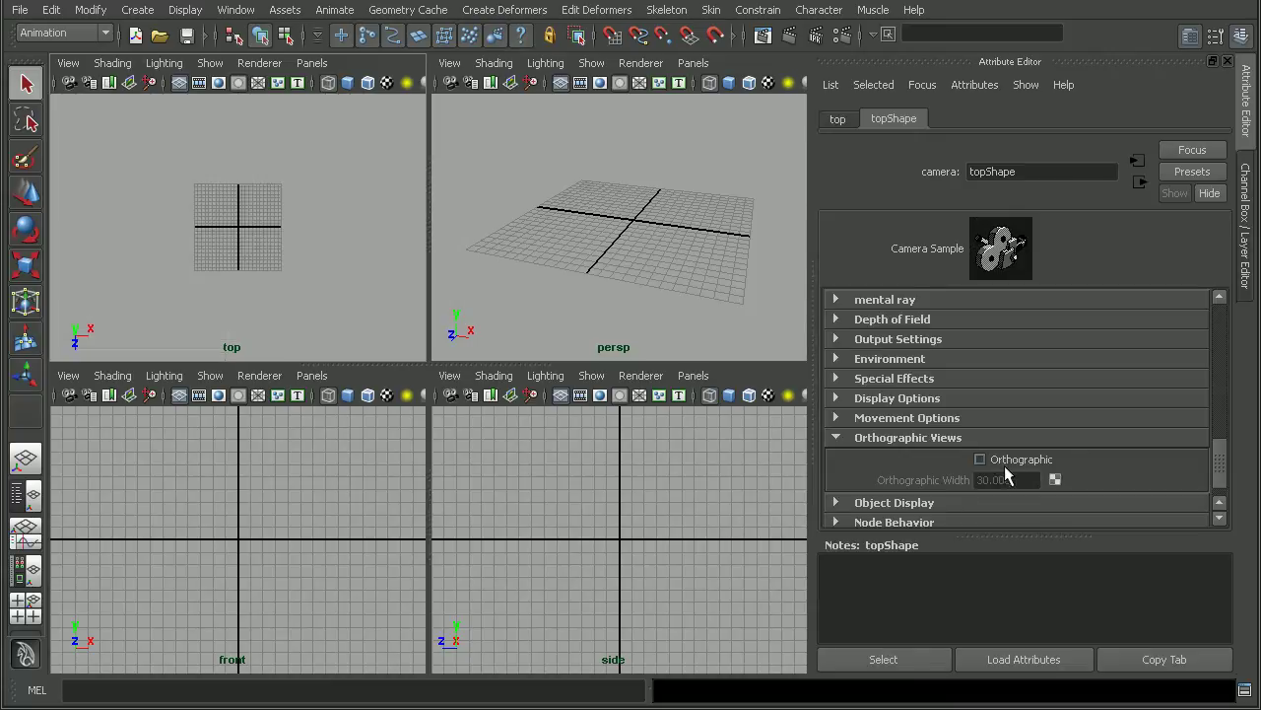
click(683, 285)
key(space)
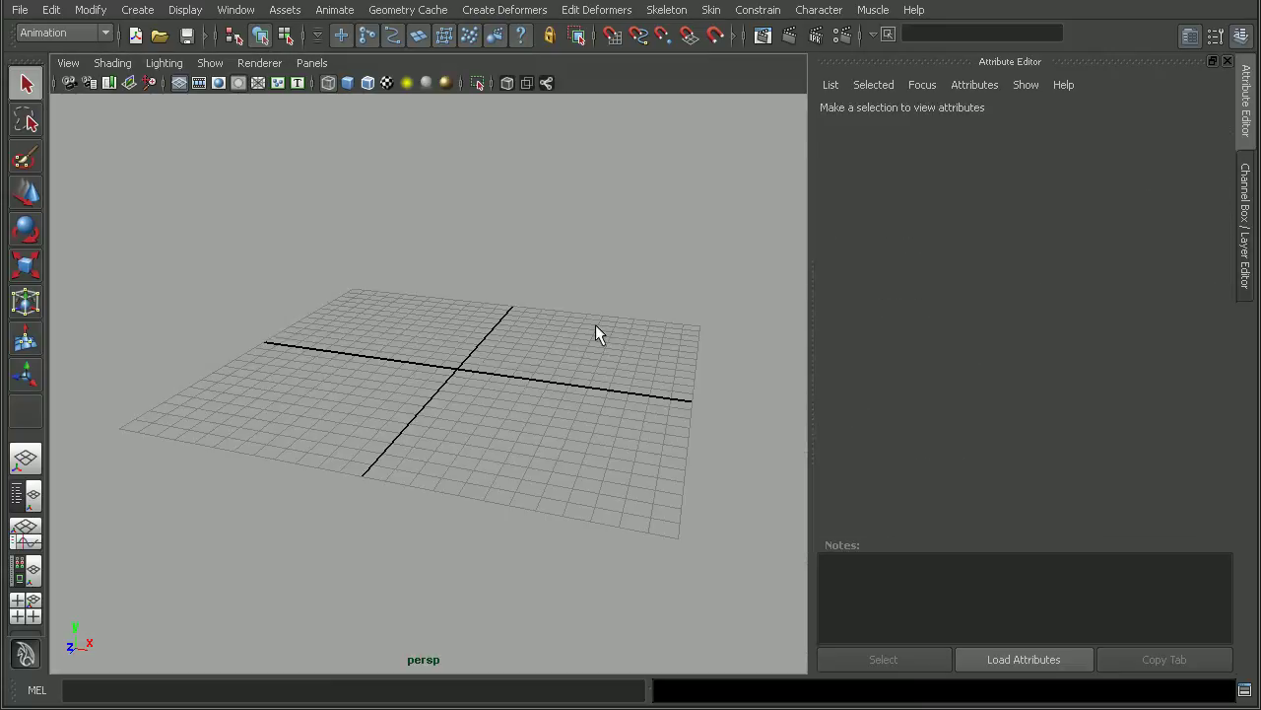
click(25, 608)
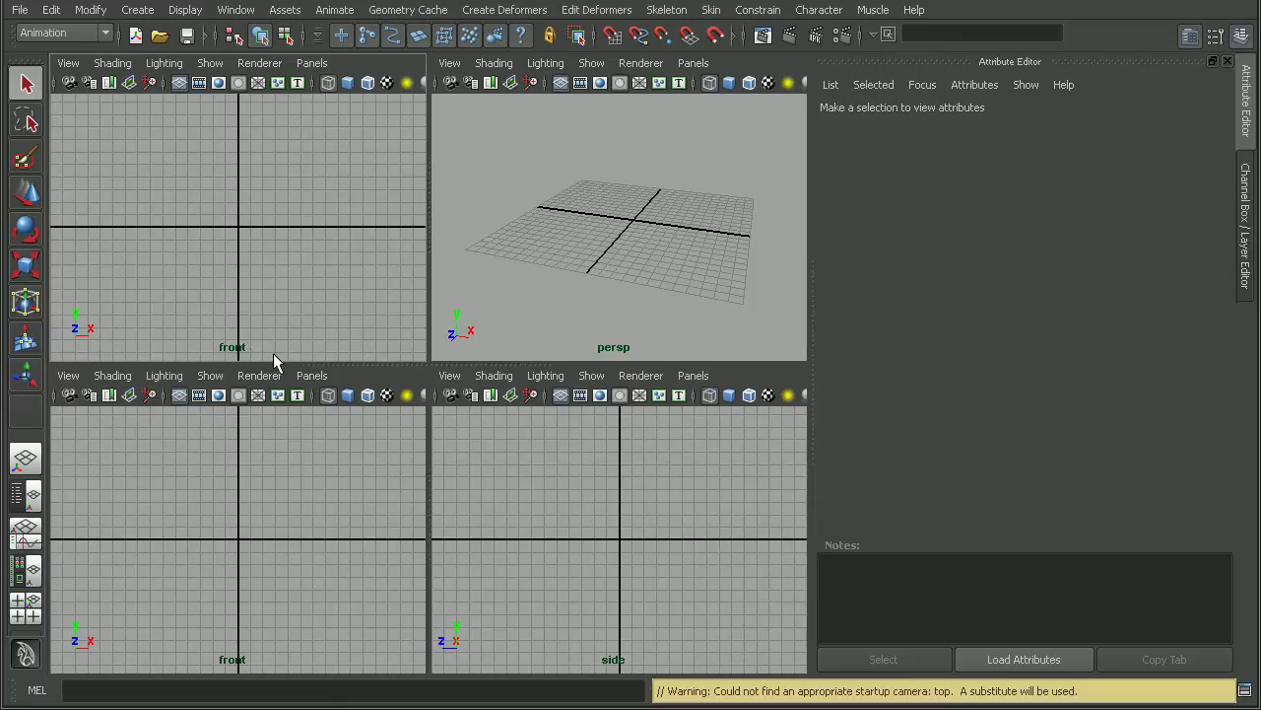
Enter the MEL command "viewSet -home top;" in the Script Editor and duplicate it on a second line
click(1244, 690)
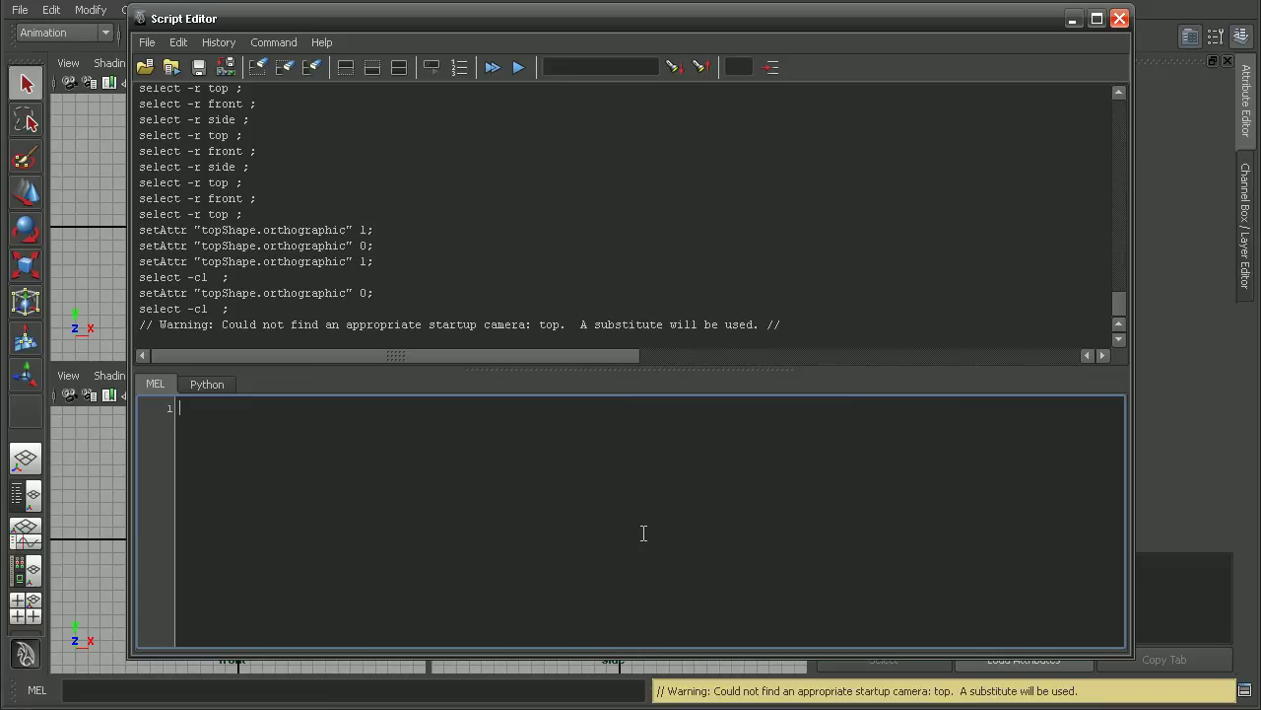
text(viewSet -home top;)
key(ctrl+a)
key(ctrl+c)
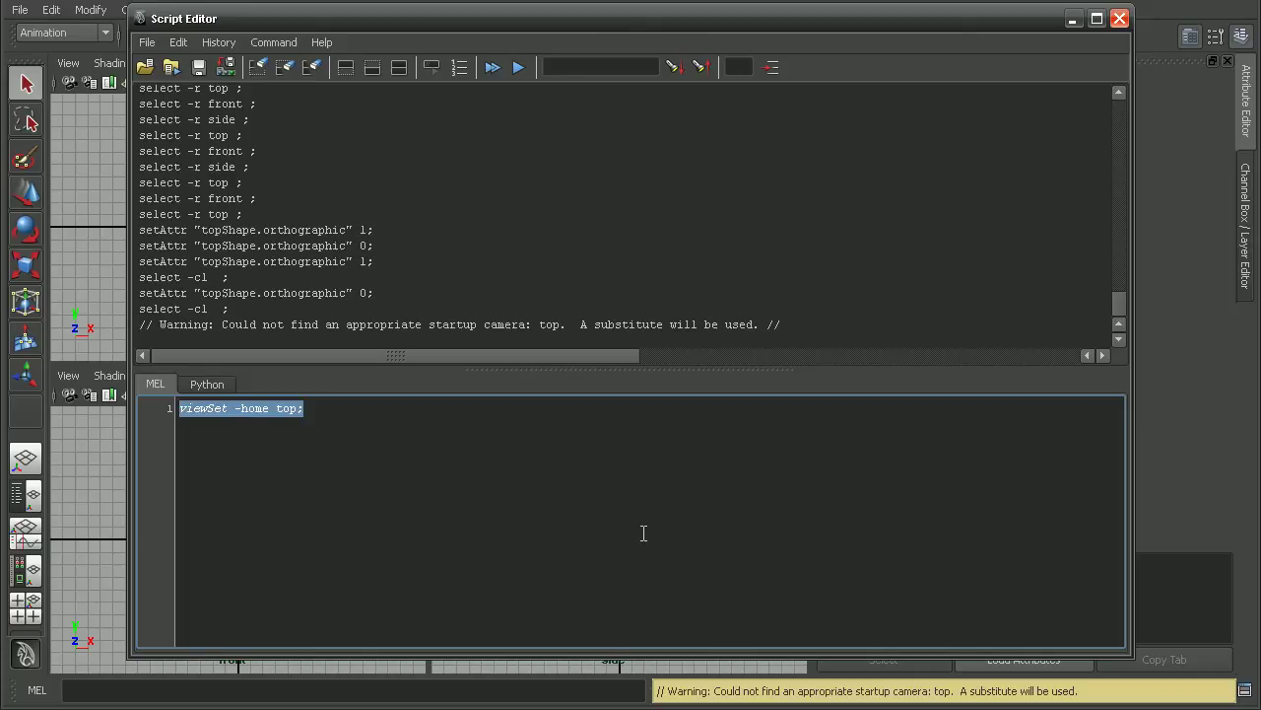
click(644, 534)
key(ctrl+v)
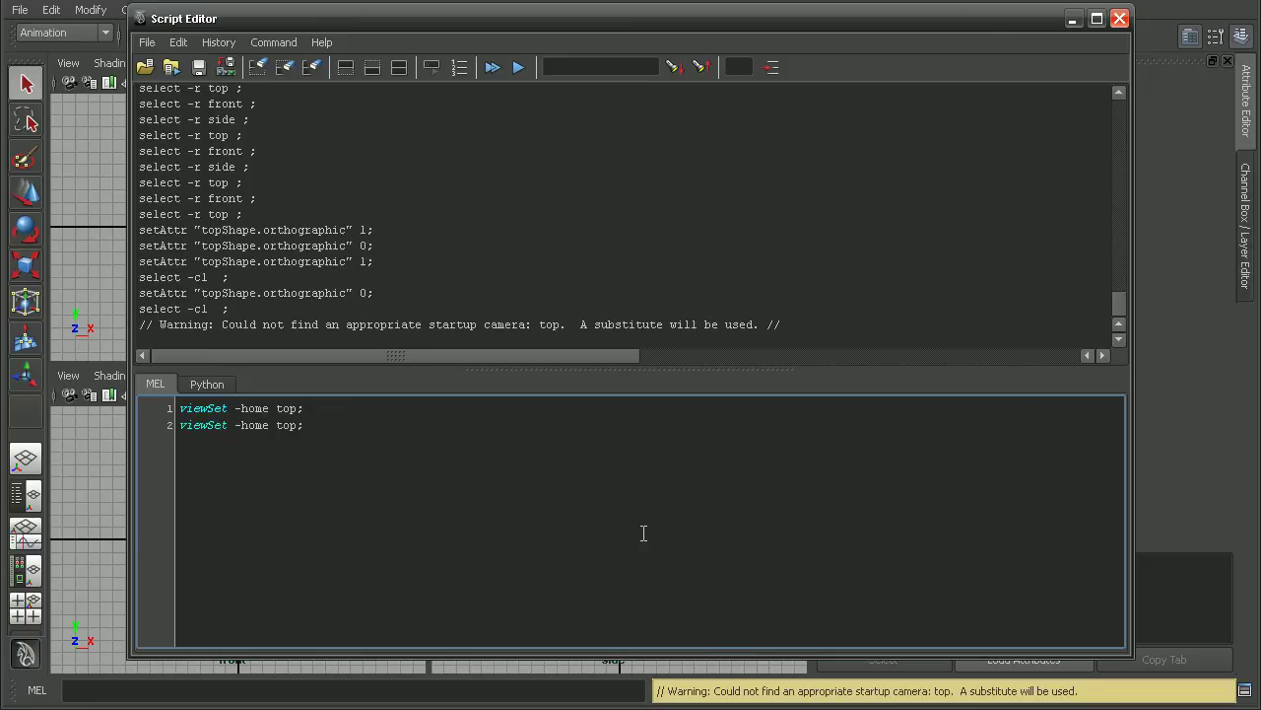
Change the duplicate to "viewSet -home front;", add "viewSet -home side;" and execute all three commands
key(Left)
key(BackSpace)
key(BackSpace)
key(BackSpace)
text(front)
key(ctrl+v)
key(Left)
key(BackSpace)
key(BackSpace)
key(BackSpace)
text(side)
key(End)
key(ctrl+Return)
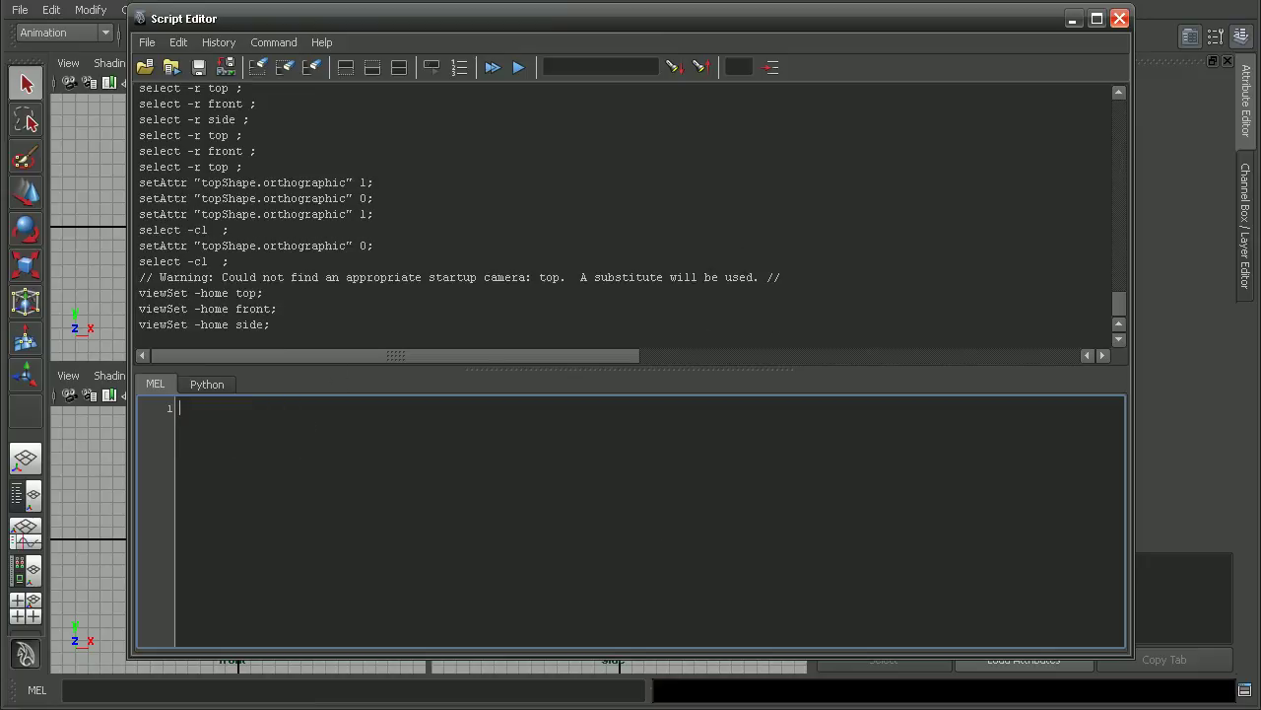
Close the Script Editor, maximize the perspective view and reload the four-view layout
click(1120, 18)
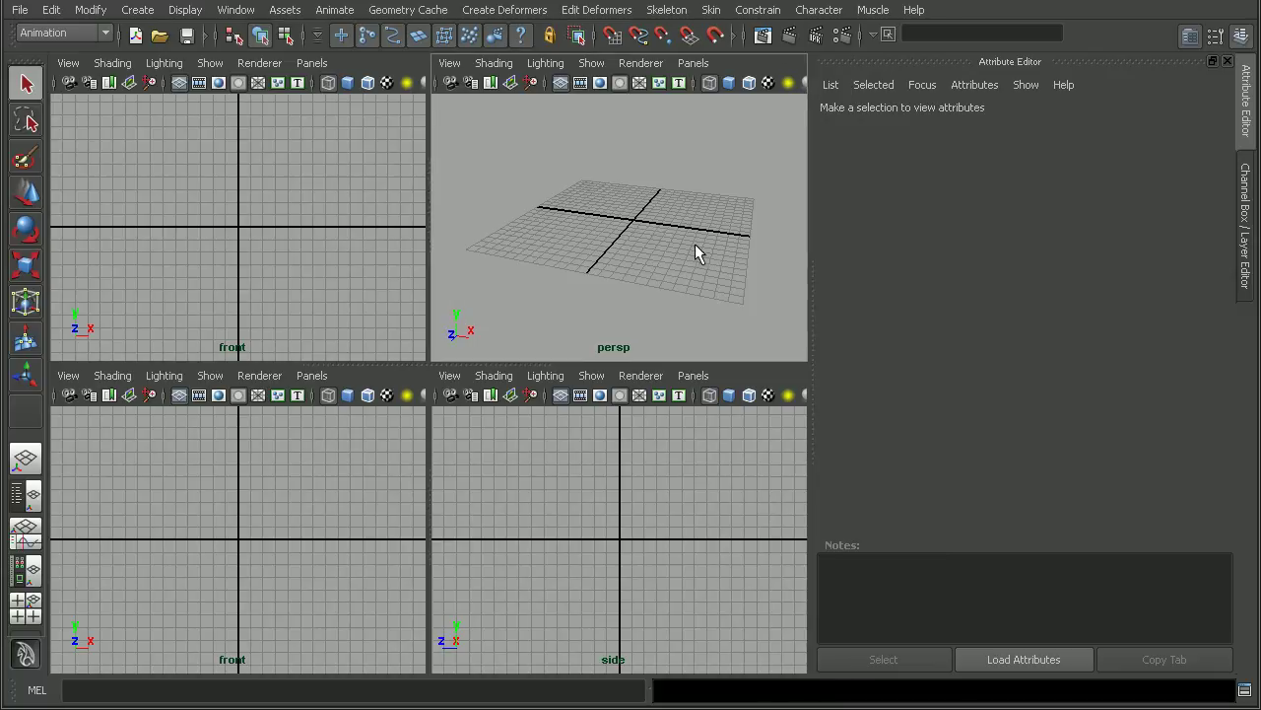
key(space)
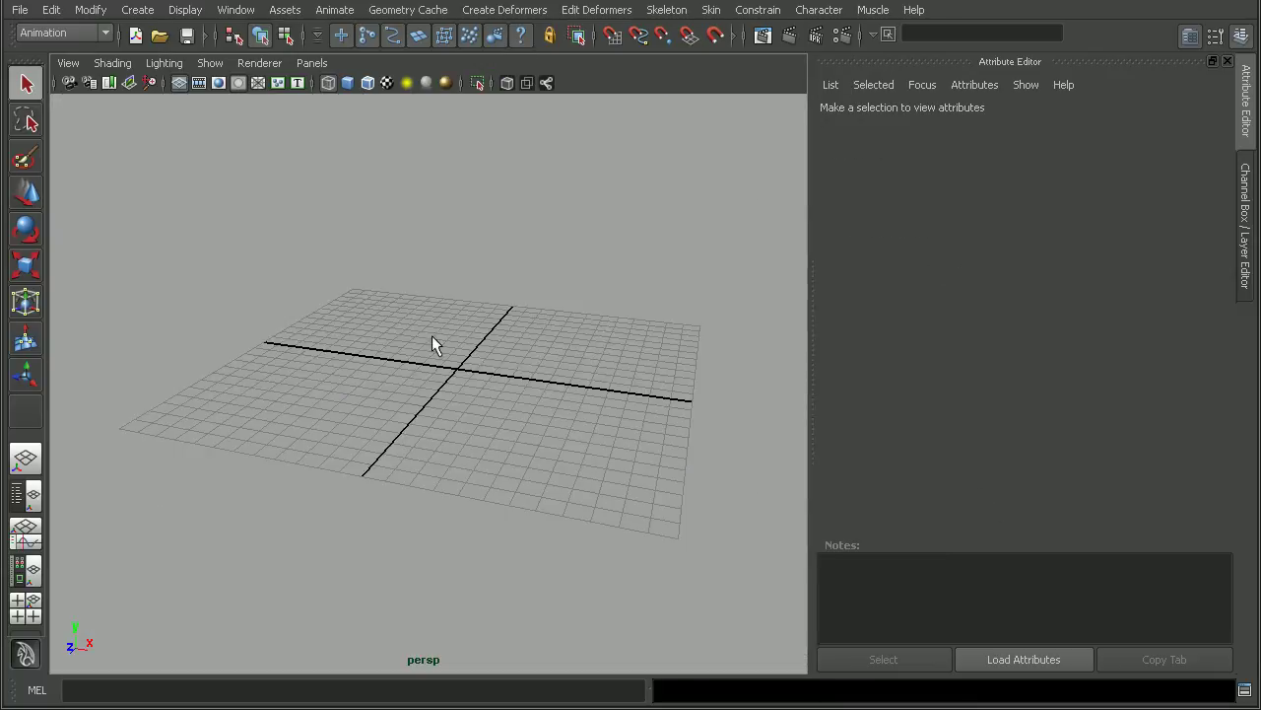
click(25, 608)
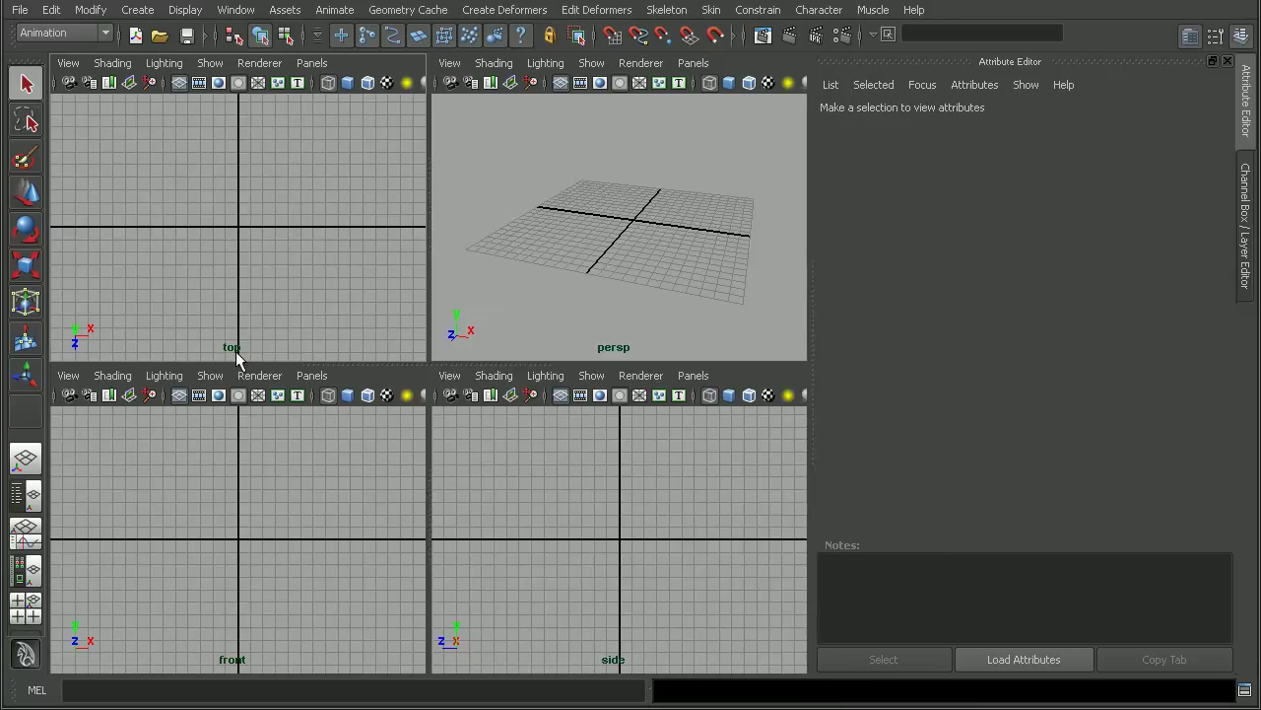